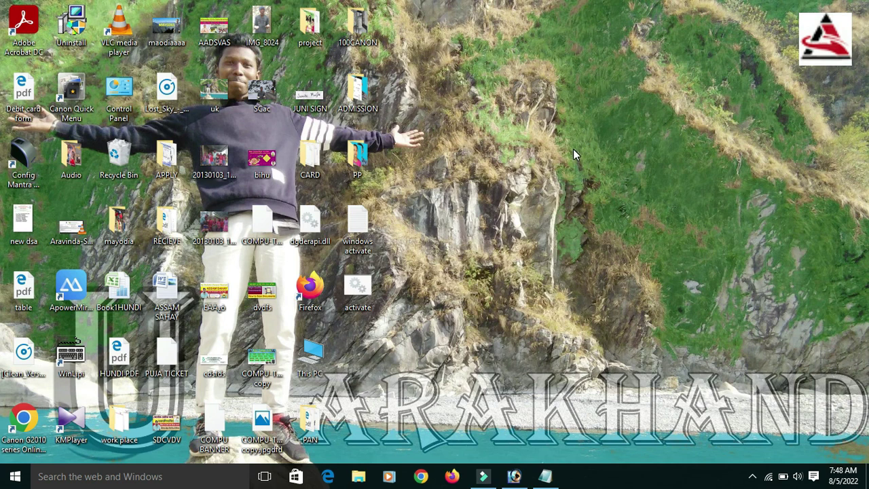
Step: Refresh the desktop twice from its right-click menu
{"action": "right_click", "coordinate": [514, 102]}
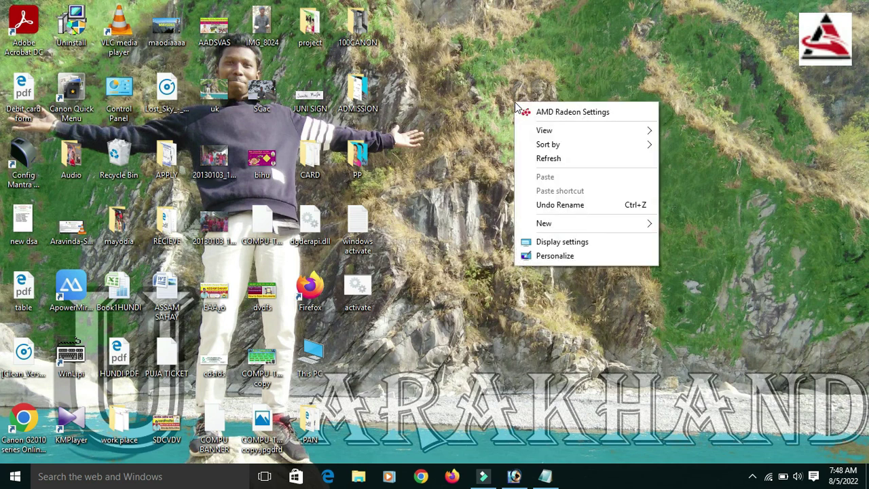
{"action": "left_click", "coordinate": [527, 160]}
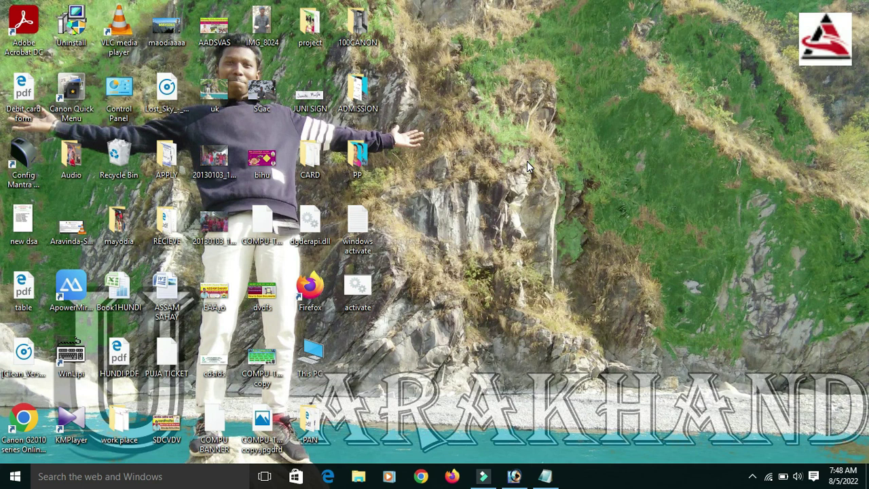
{"action": "right_click", "coordinate": [527, 99]}
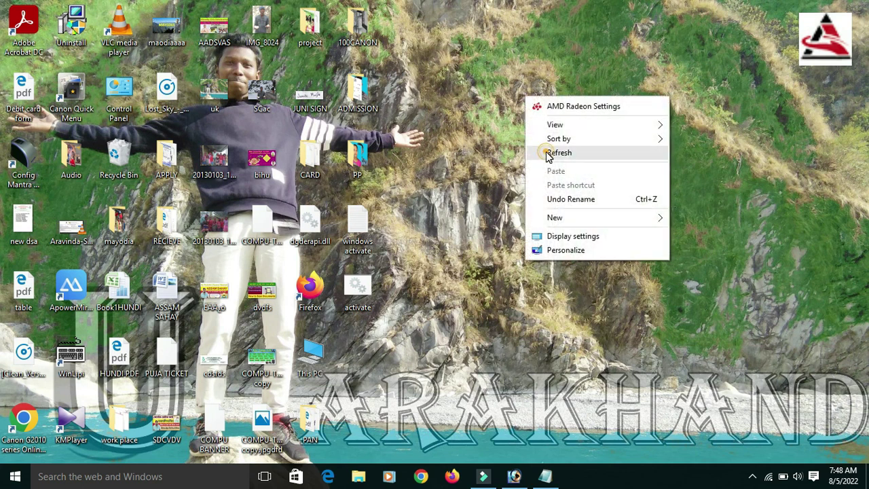
{"action": "left_click", "coordinate": [550, 152]}
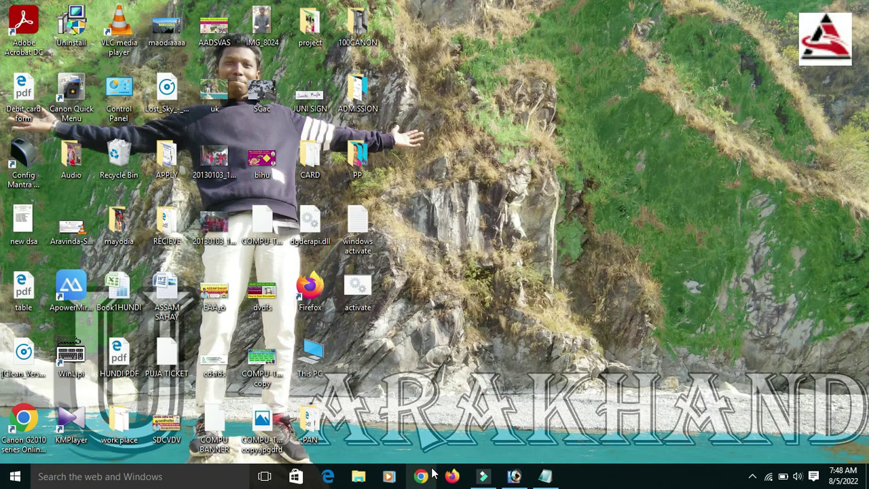
Step: Open a new Chrome window and load the suggested sirishassam.in site
{"action": "left_click", "coordinate": [428, 475]}
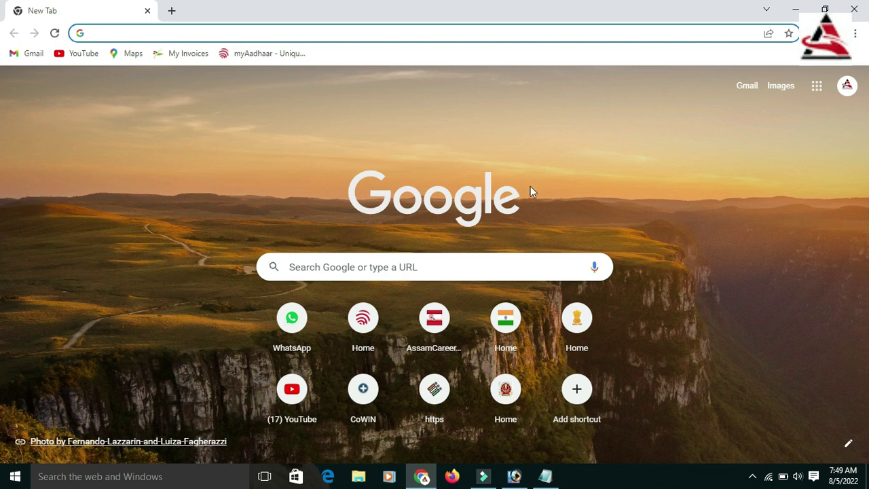
{"action": "type", "text": "sirishassam.in"}
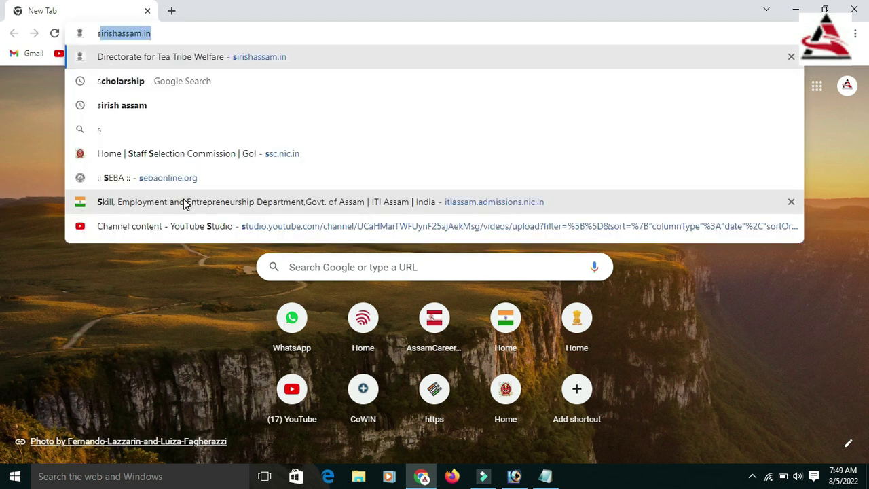
{"action": "key", "text": "Return"}
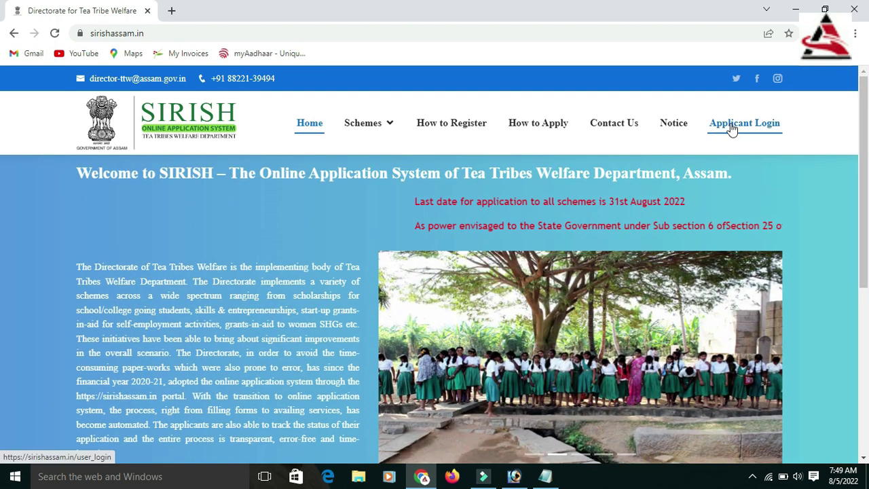
Step: Scroll down the SIRISH home page and choose APPLY HERE to start a new applicant registration
{"action": "scroll", "coordinate": [1, 250], "scroll_direction": "down", "scroll_amount": 2}
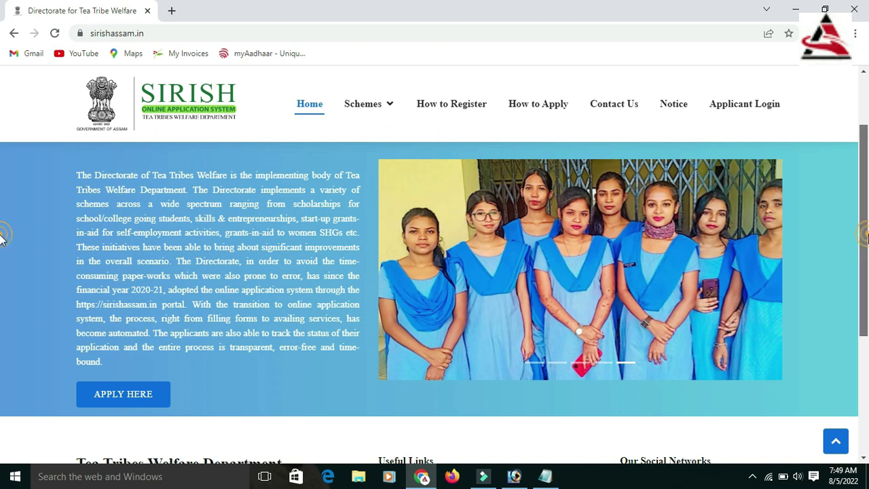
{"action": "scroll", "coordinate": [459, 330], "scroll_direction": "down", "scroll_amount": 1}
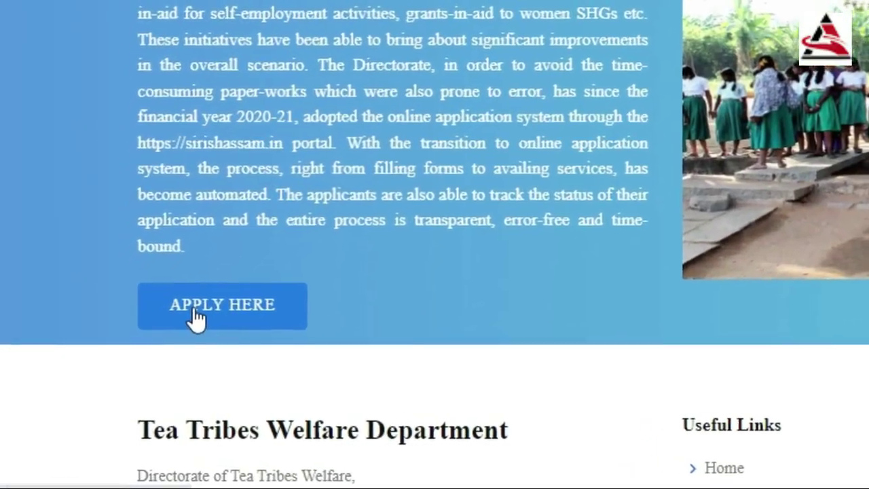
{"action": "left_click", "coordinate": [174, 325]}
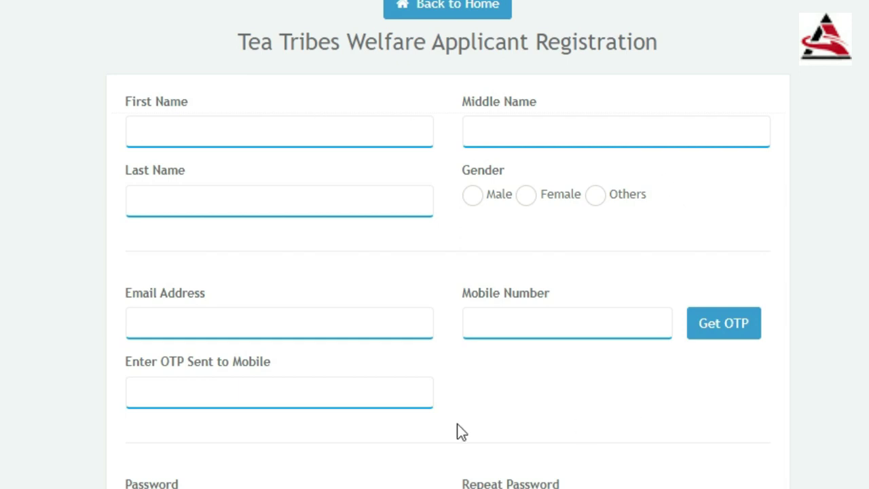
Step: Enter the applicant's first and last name and select Male as the gender
{"action": "left_click", "coordinate": [160, 395]}
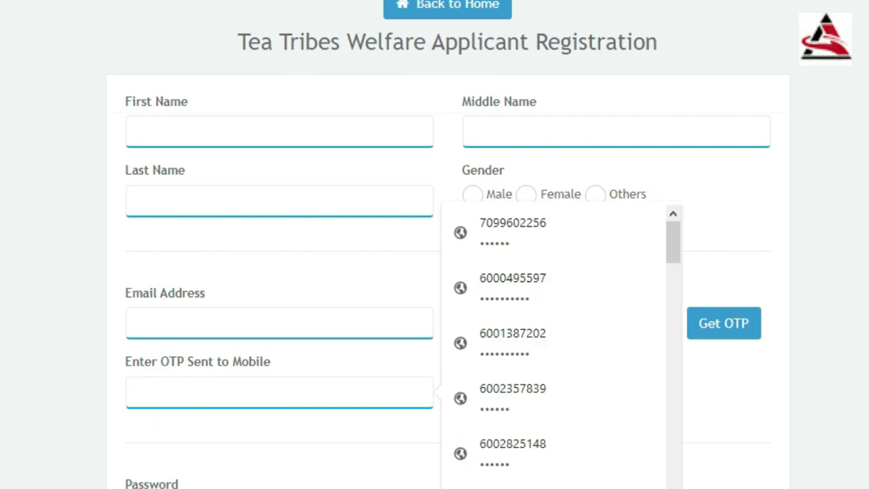
{"action": "scroll", "coordinate": [435, 272], "scroll_direction": "down", "scroll_amount": 3}
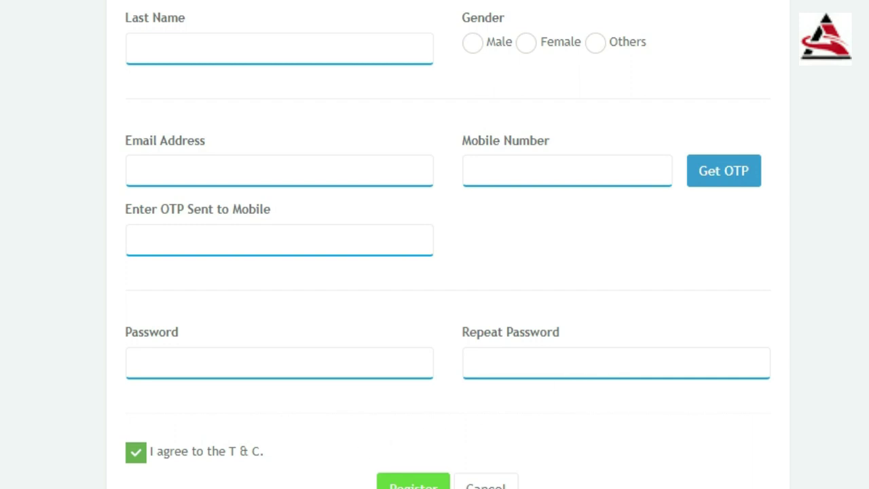
{"action": "scroll", "coordinate": [448, 245], "scroll_direction": "up", "scroll_amount": 3}
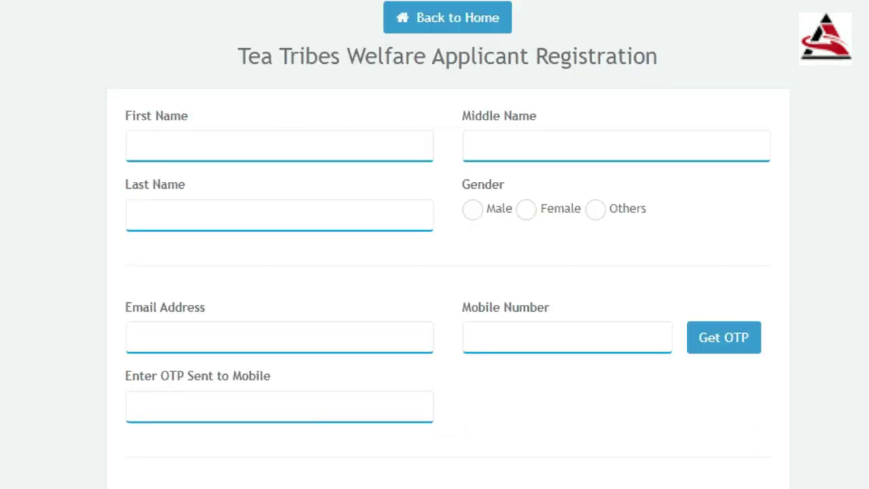
{"action": "left_click", "coordinate": [155, 149]}
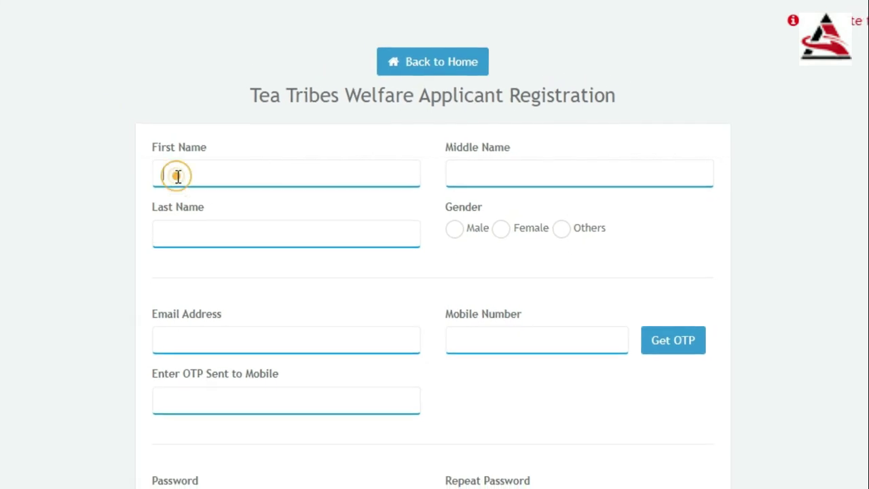
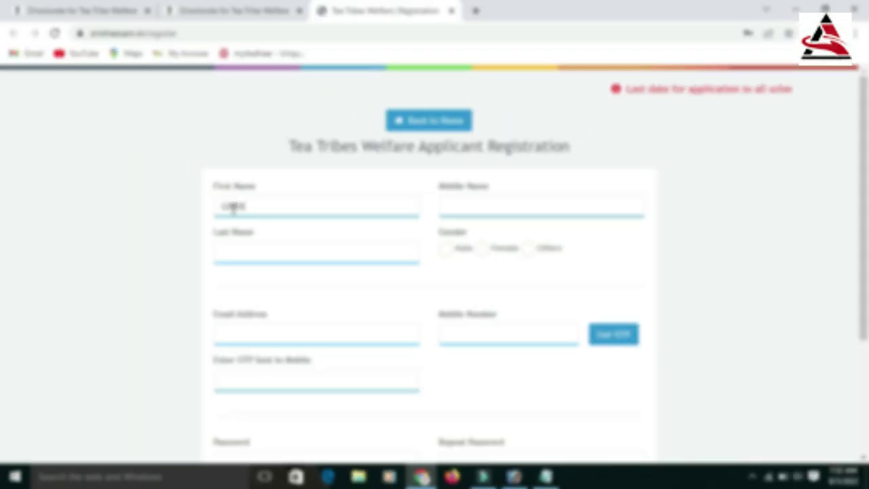
{"action": "key", "text": "Tab"}
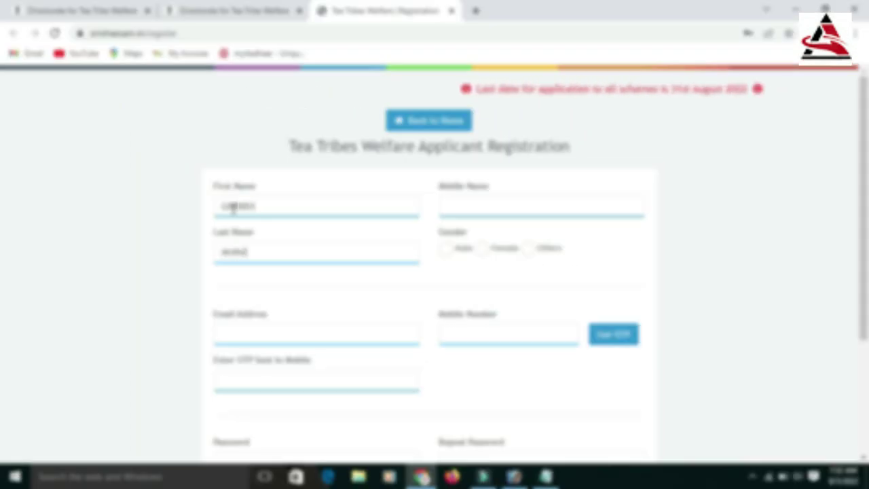
{"action": "key", "text": "Tab"}
{"action": "key", "text": "space"}
Step: Enter the applicant's mobile number, request and acknowledge the OTP, then submit the registration form
{"action": "left_click", "coordinate": [451, 325]}
{"action": "type", "text": "986"}
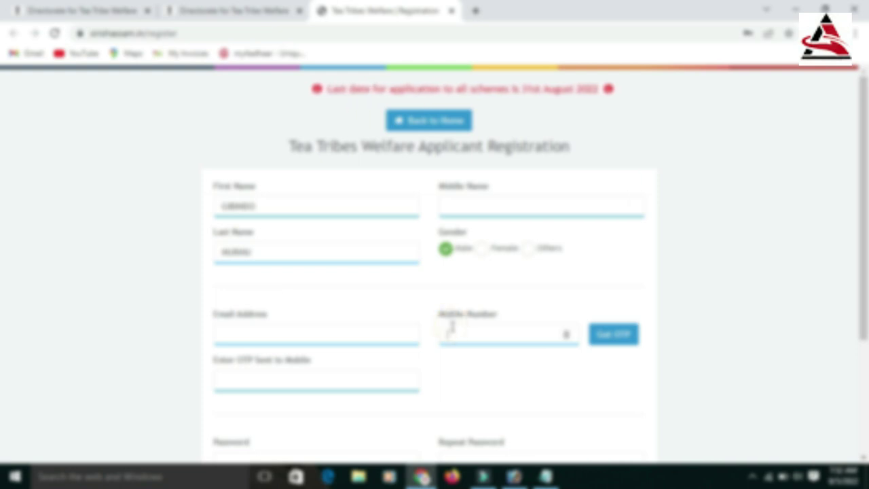
{"action": "type", "text": "4269"}
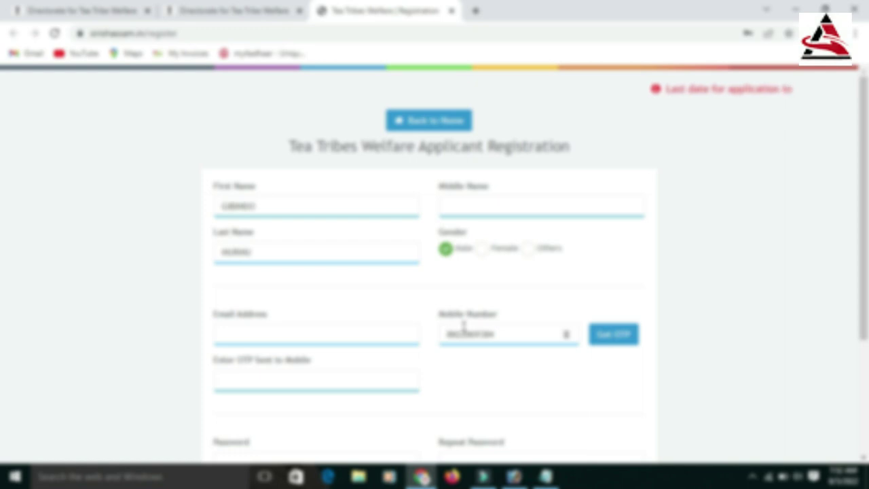
{"action": "left_click", "coordinate": [612, 332]}
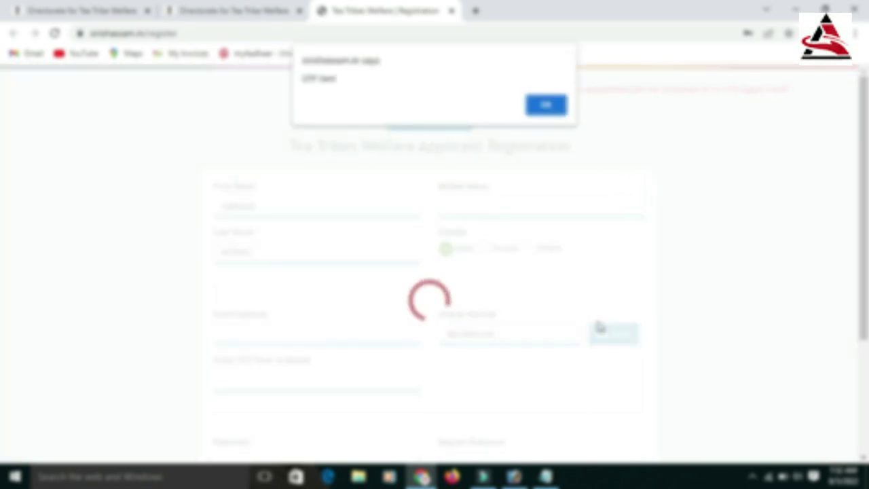
{"action": "left_click", "coordinate": [544, 105]}
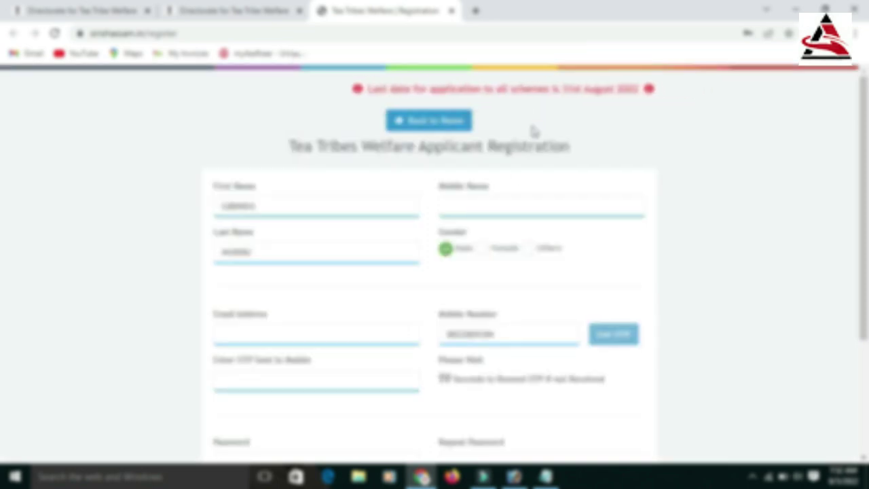
{"action": "scroll", "coordinate": [3, 213], "scroll_direction": "down", "scroll_amount": 1}
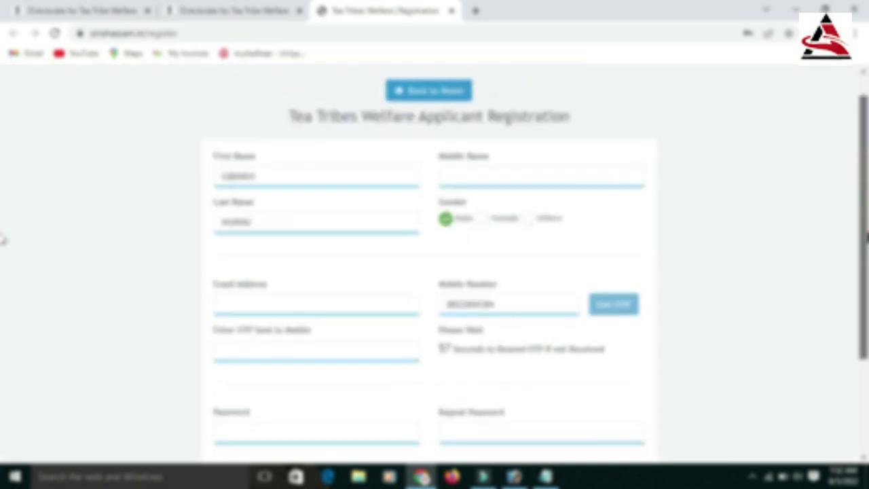
{"action": "left_click", "coordinate": [259, 345]}
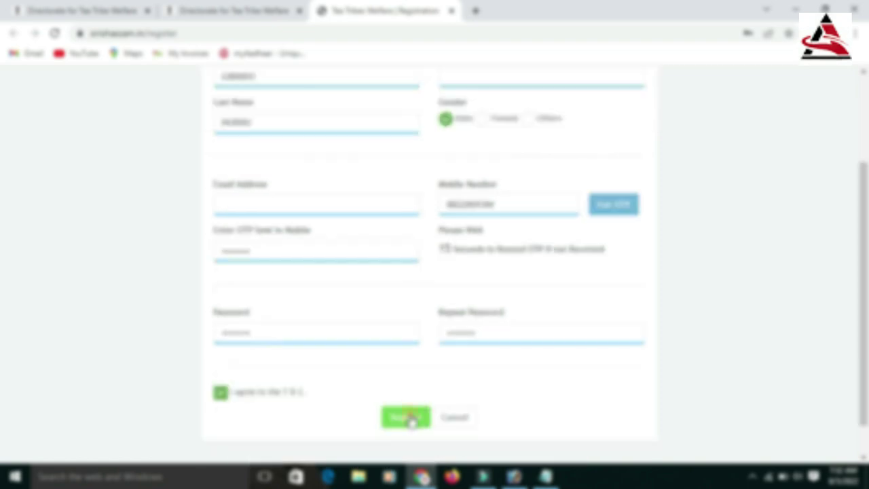
{"action": "left_click", "coordinate": [408, 417]}
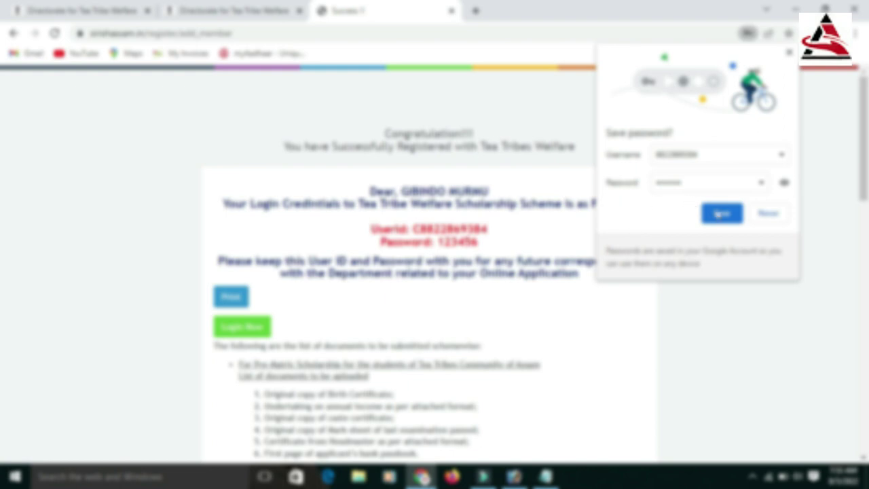
Step: Save the new portal login in Chrome and highlight the issued User ID
{"action": "left_click", "coordinate": [721, 214]}
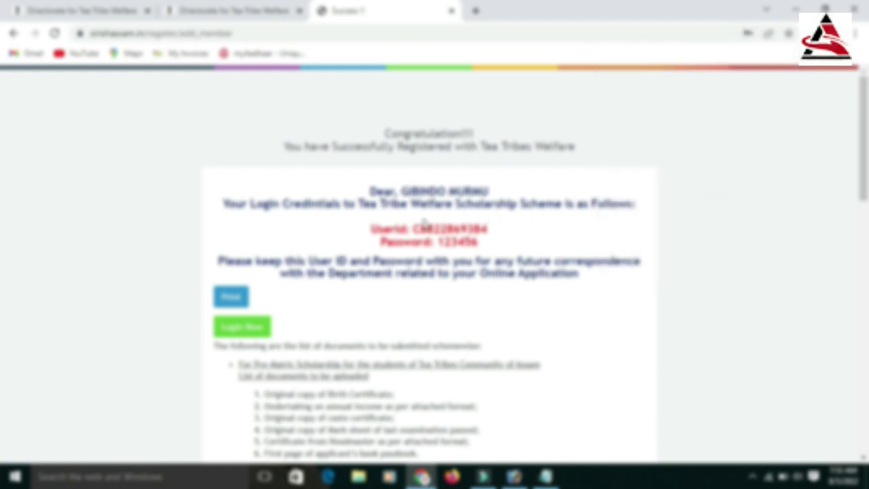
{"action": "left_click_drag", "start_coordinate": [416, 224], "coordinate": [498, 229]}
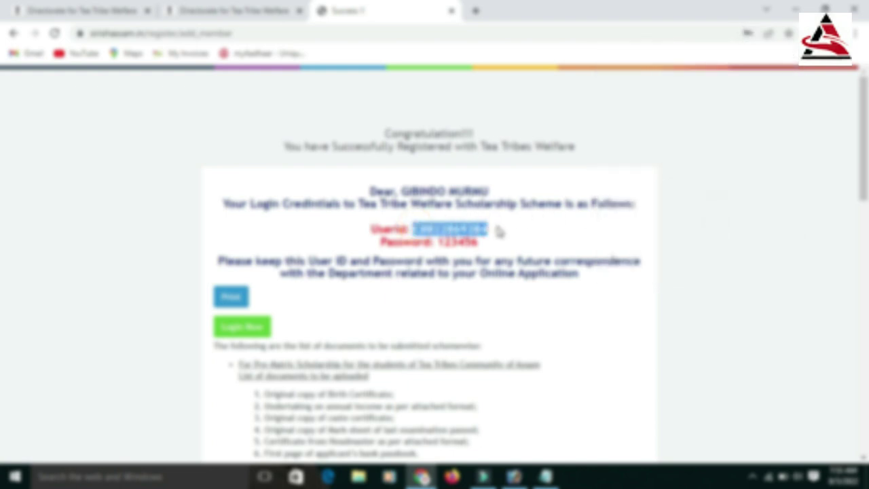
{"action": "left_click", "coordinate": [503, 226]}
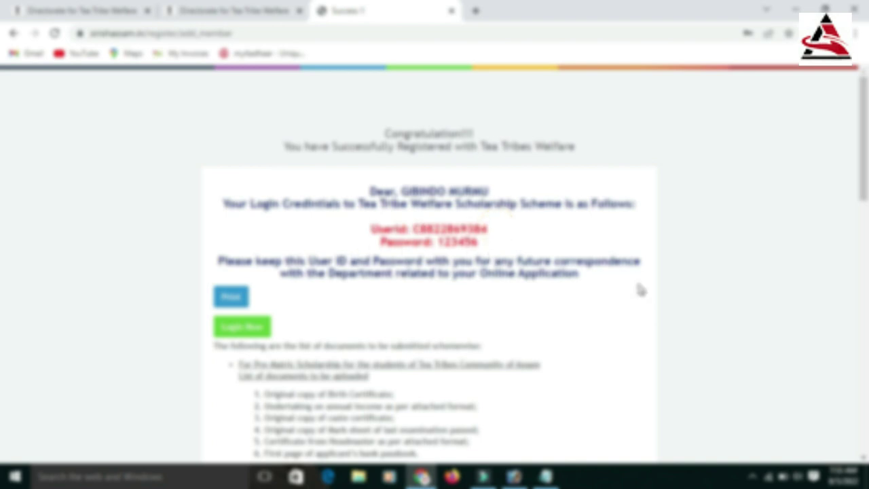
{"action": "scroll", "coordinate": [2, 156], "scroll_direction": "down", "scroll_amount": 3}
{"action": "scroll", "coordinate": [3, 157], "scroll_direction": "up", "scroll_amount": 3}
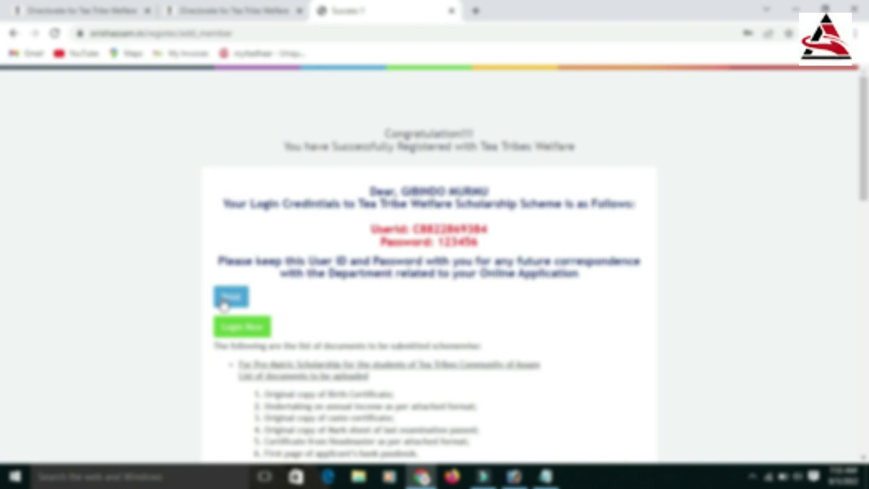
Step: On the applicant login page, autofill a saved login, then return to the SIRISH home page
{"action": "left_click", "coordinate": [235, 327]}
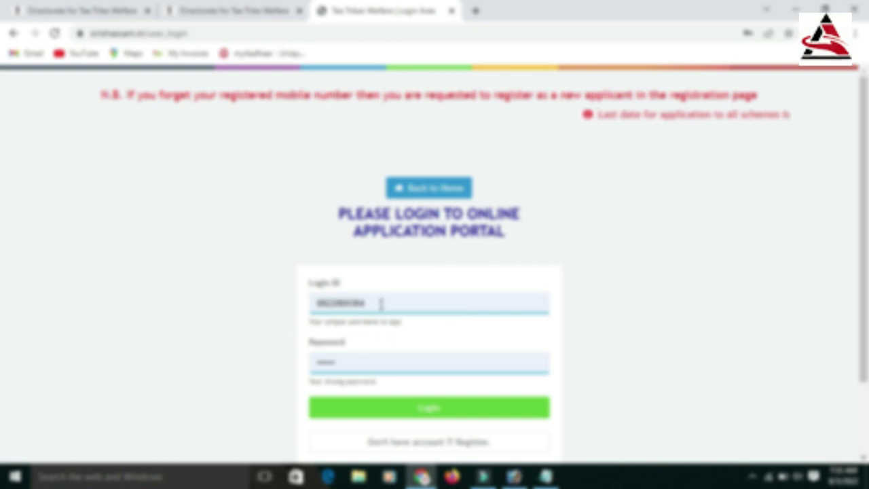
{"action": "left_click", "coordinate": [382, 303]}
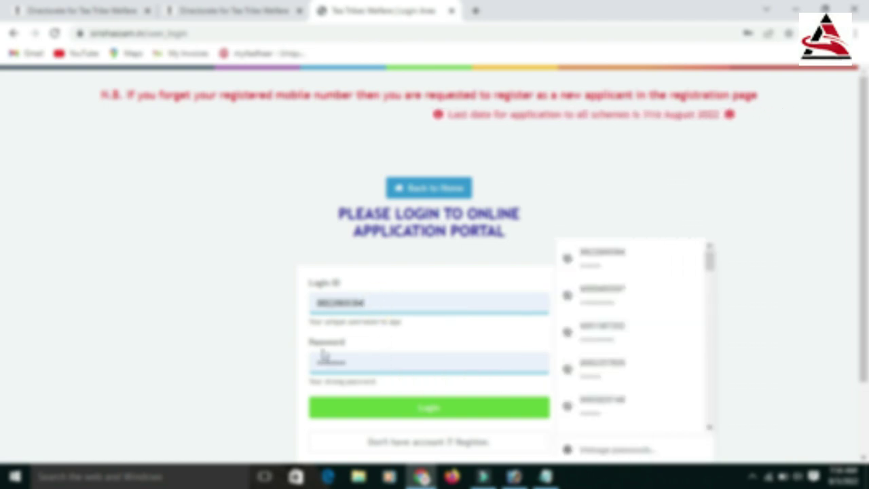
{"action": "key", "text": "Up"}
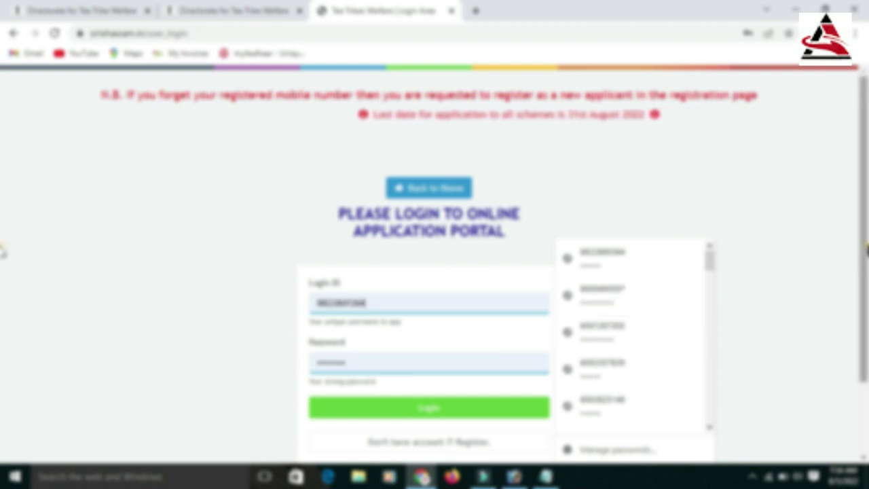
{"action": "key", "text": "Return"}
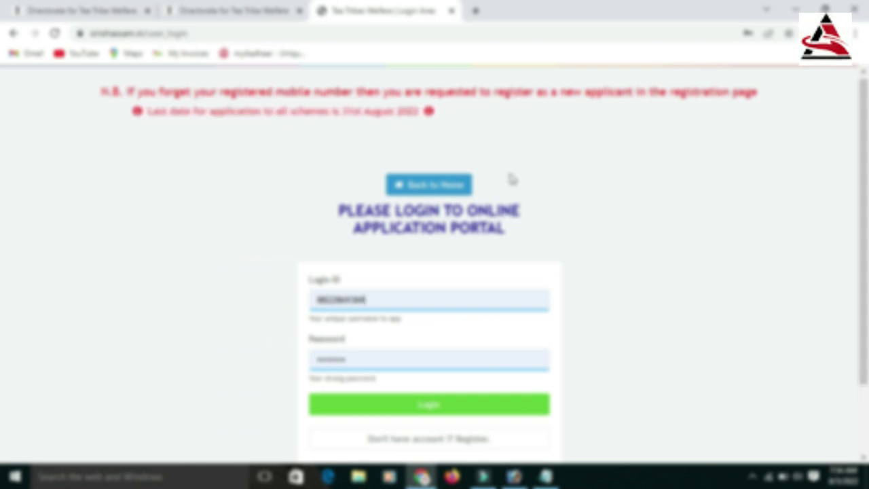
{"action": "left_click", "coordinate": [435, 184]}
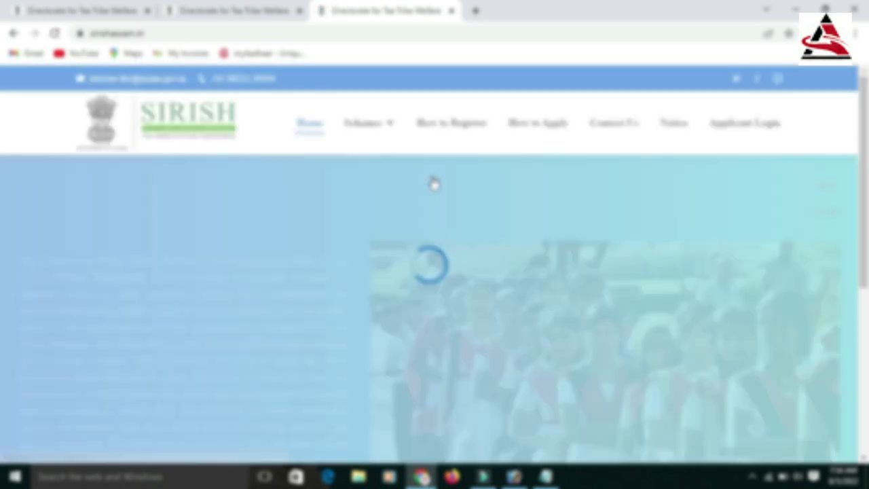
Step: Scroll the SIRISH home page and choose APPLY HERE for the registration form
{"action": "scroll", "coordinate": [2, 180], "scroll_direction": "down", "scroll_amount": 1}
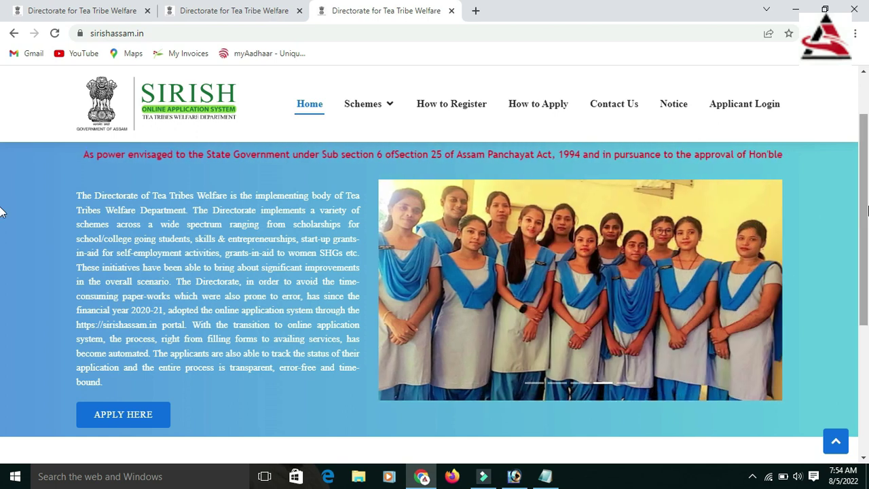
{"action": "scroll", "coordinate": [2, 258], "scroll_direction": "down", "scroll_amount": 2}
{"action": "scroll", "coordinate": [1, 261], "scroll_direction": "up", "scroll_amount": 2}
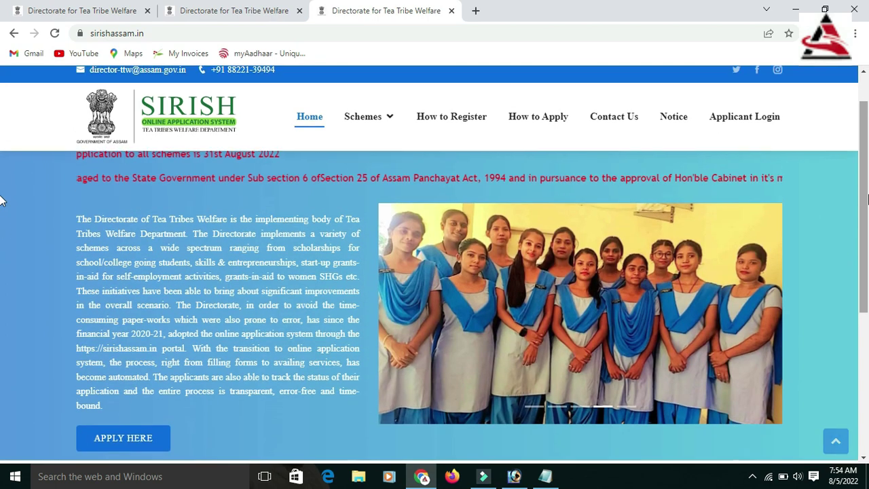
{"action": "left_click", "coordinate": [127, 440]}
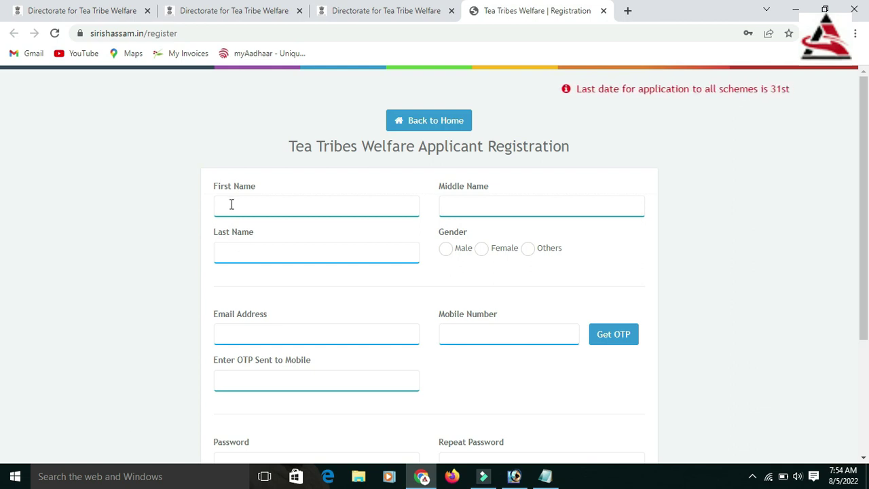
Step: Enter the applicant's mobile number on the registration form and request an OTP
{"action": "left_click", "coordinate": [287, 207]}
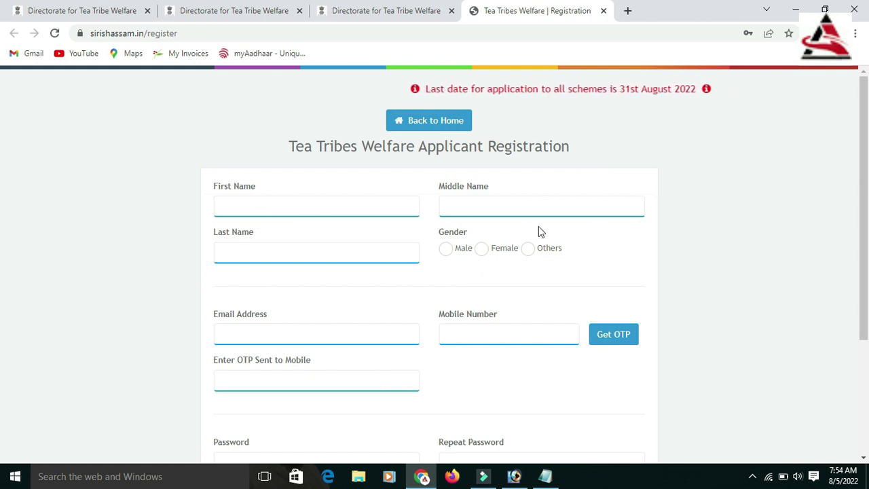
{"action": "scroll", "coordinate": [862, 206], "scroll_direction": "down", "scroll_amount": 1}
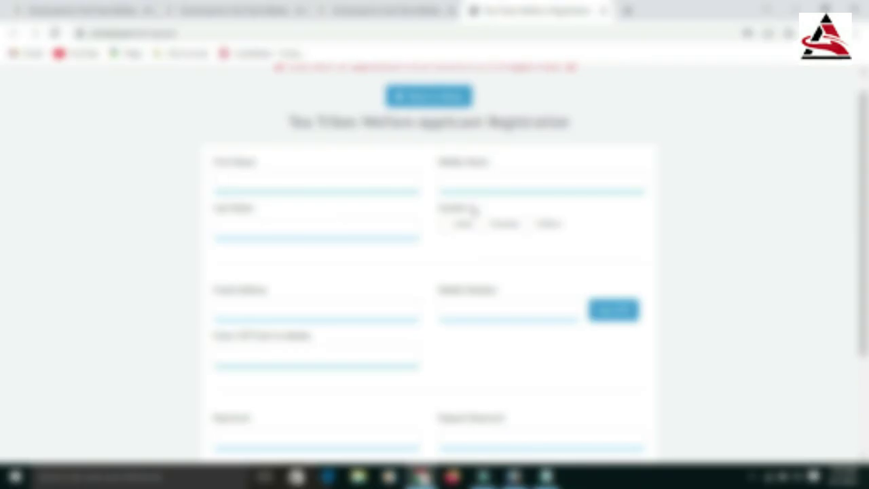
{"action": "scroll", "coordinate": [808, 231], "scroll_direction": "up", "scroll_amount": 1}
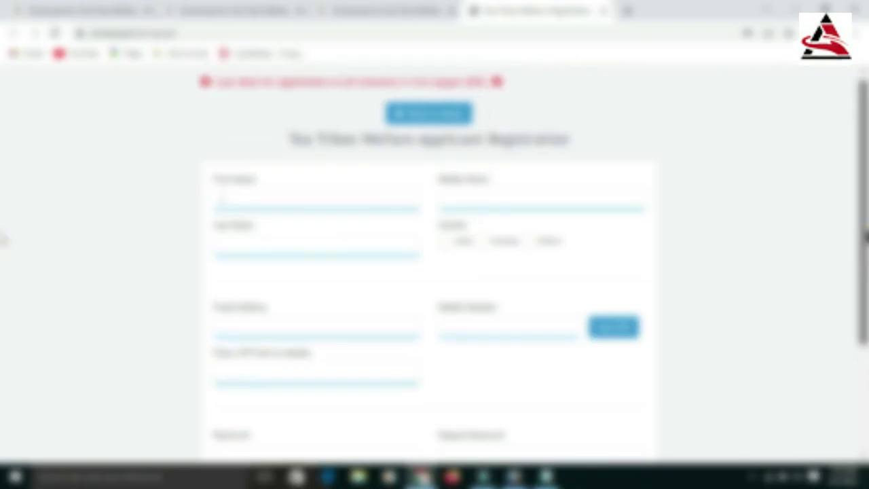
{"action": "scroll", "coordinate": [862, 272], "scroll_direction": "down", "scroll_amount": 2}
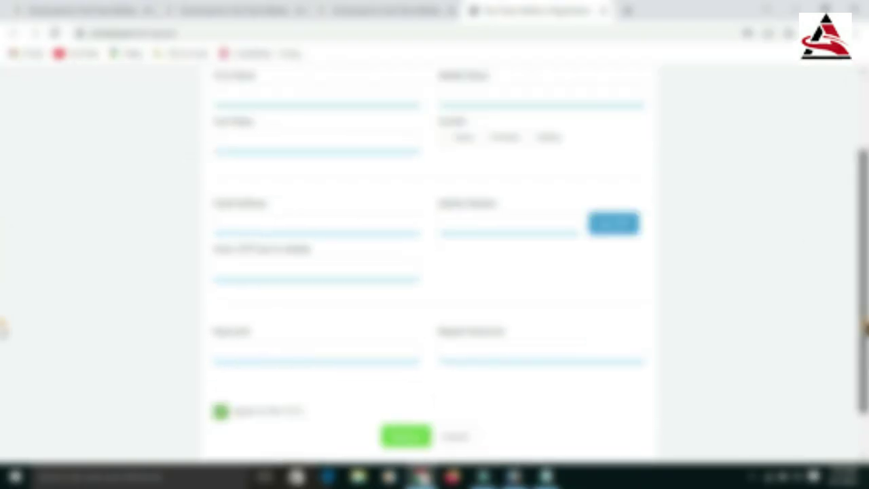
{"action": "scroll", "coordinate": [656, 281], "scroll_direction": "up", "scroll_amount": 1}
{"action": "scroll", "coordinate": [435, 271], "scroll_direction": "down", "scroll_amount": 1}
{"action": "scroll", "coordinate": [435, 272], "scroll_direction": "up", "scroll_amount": 2}
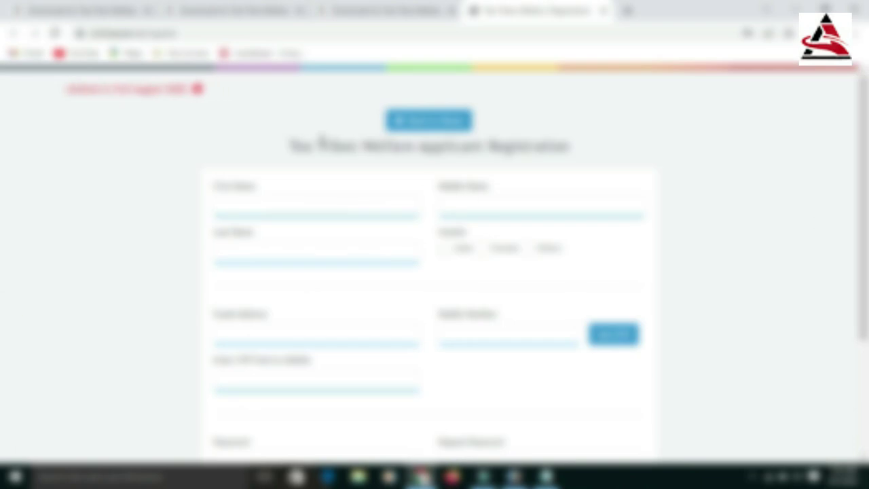
{"action": "left_click", "coordinate": [447, 336]}
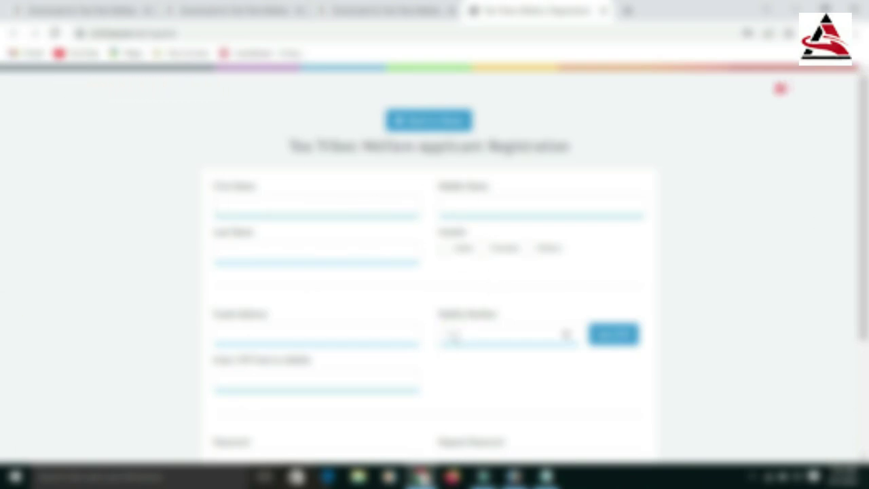
{"action": "type", "text": "9876543210"}
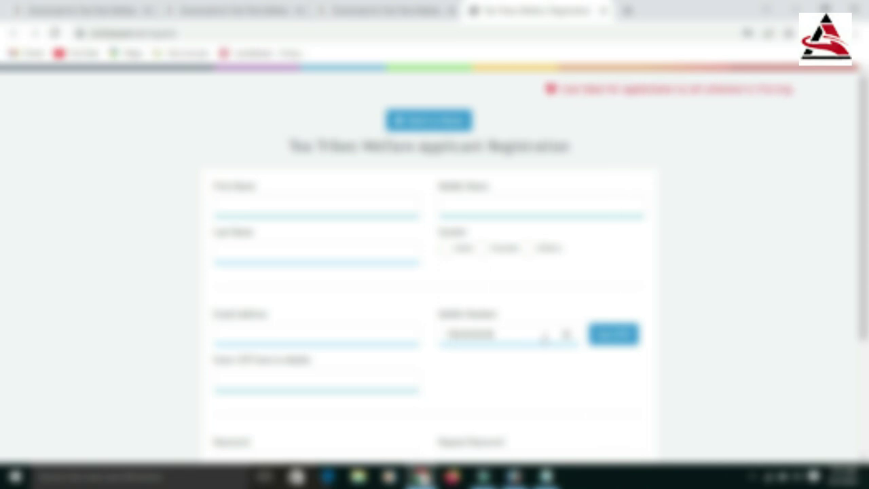
{"action": "left_click", "coordinate": [607, 340]}
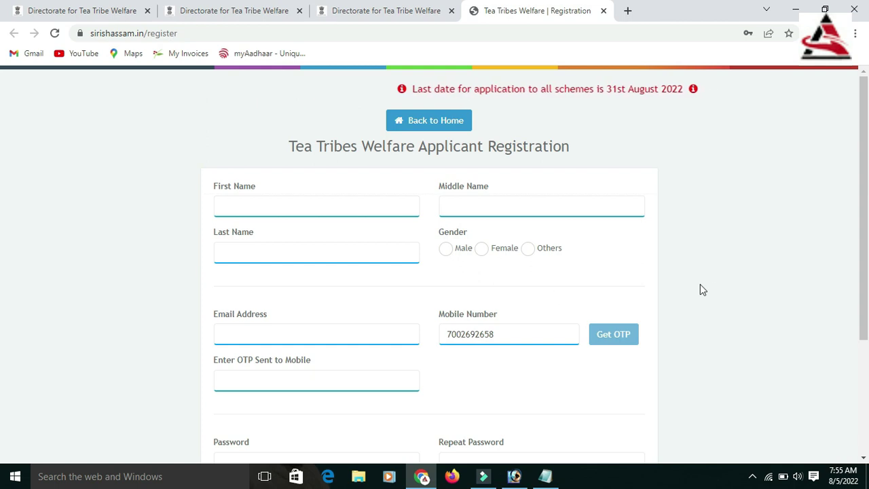
Step: Scroll the registration form, then return to the SIRISH home page
{"action": "scroll", "coordinate": [2, 238], "scroll_direction": "down", "scroll_amount": 1}
{"action": "scroll", "coordinate": [2, 233], "scroll_direction": "up", "scroll_amount": 1}
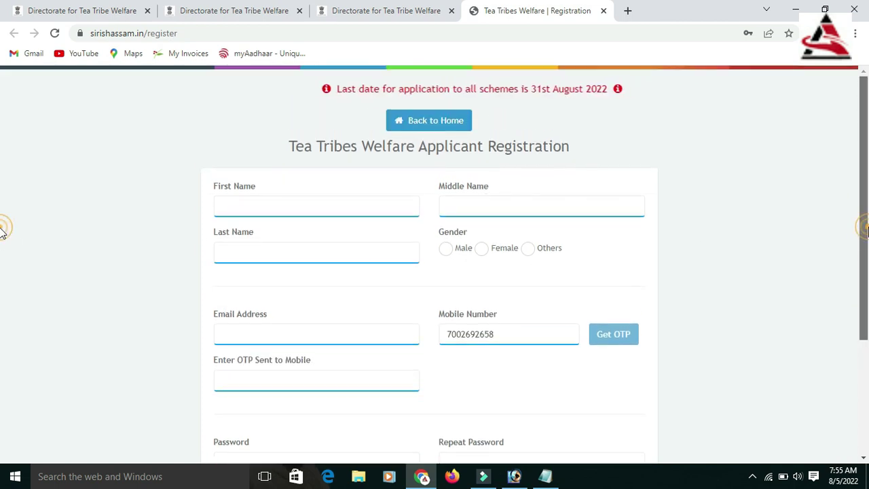
{"action": "scroll", "coordinate": [2, 306], "scroll_direction": "down", "scroll_amount": 2}
{"action": "scroll", "coordinate": [2, 219], "scroll_direction": "up", "scroll_amount": 2}
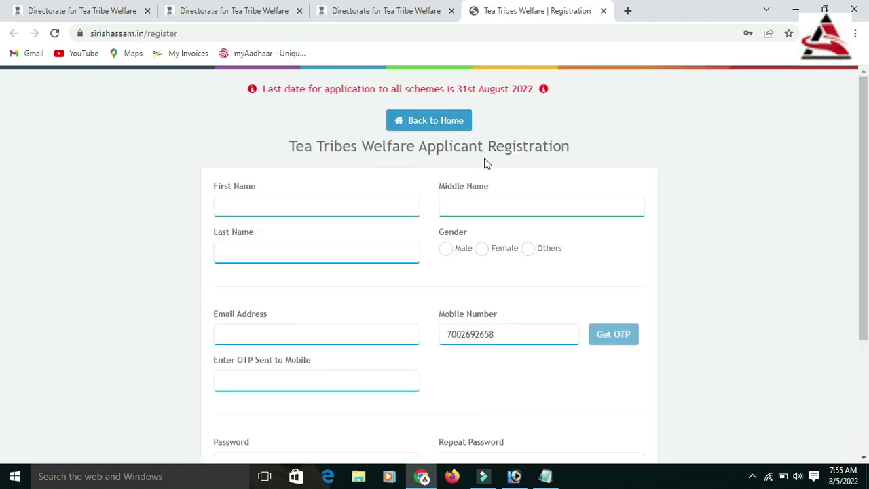
{"action": "left_click", "coordinate": [446, 126]}
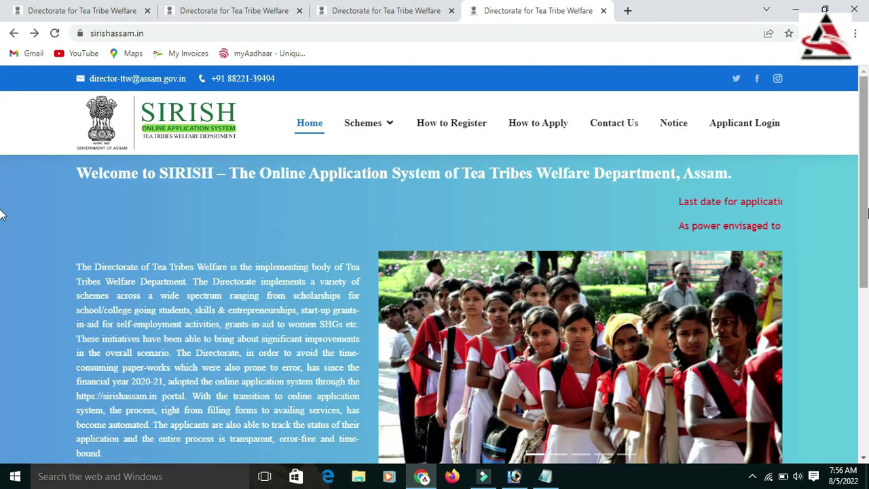
Step: Open the Forgot Password page from the Applicant Login page
{"action": "scroll", "coordinate": [4, 233], "scroll_direction": "down", "scroll_amount": 1}
{"action": "scroll", "coordinate": [4, 233], "scroll_direction": "up", "scroll_amount": 1}
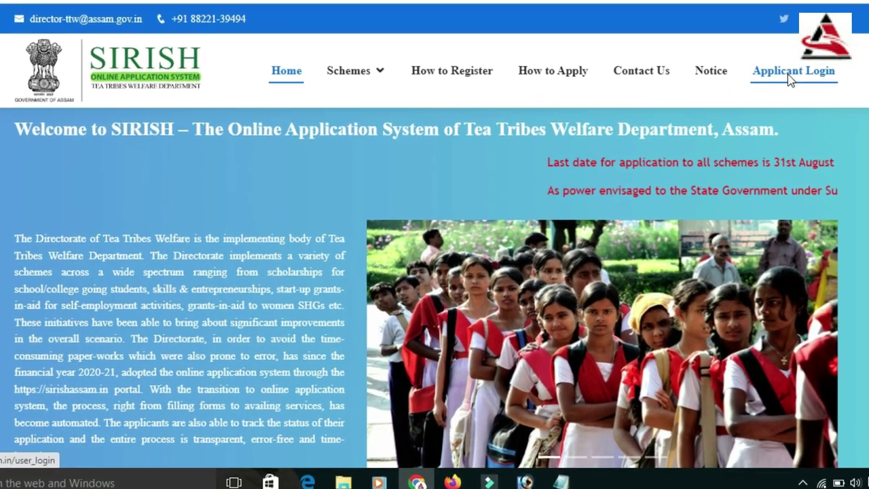
{"action": "left_click", "coordinate": [772, 95]}
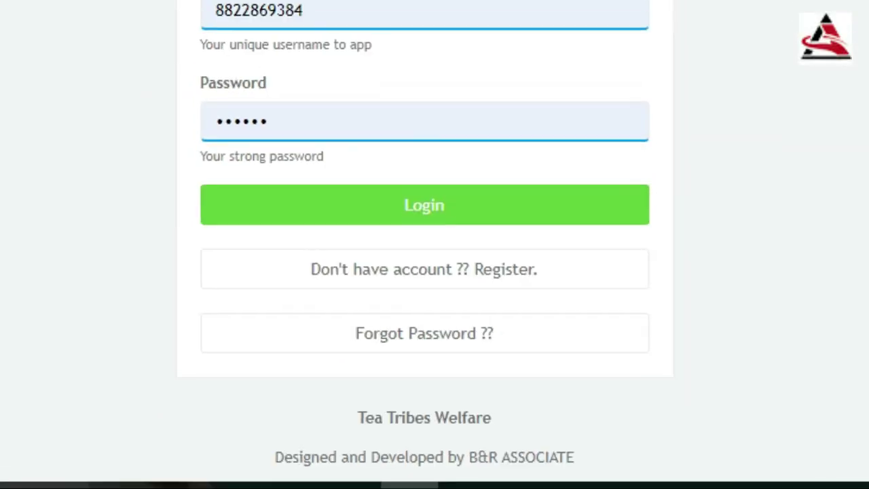
{"action": "left_click", "coordinate": [389, 372]}
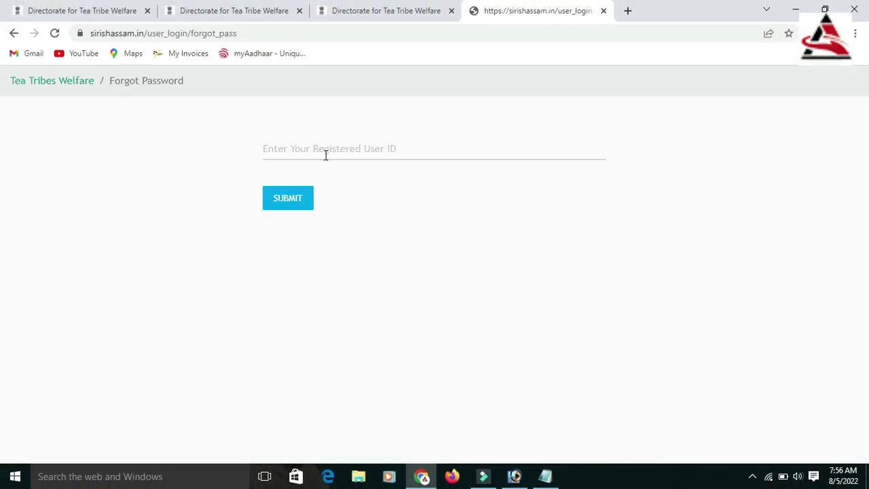
Step: Submit the registered user ID to get a new password sent to the mobile, then go back
{"action": "left_click", "coordinate": [325, 155]}
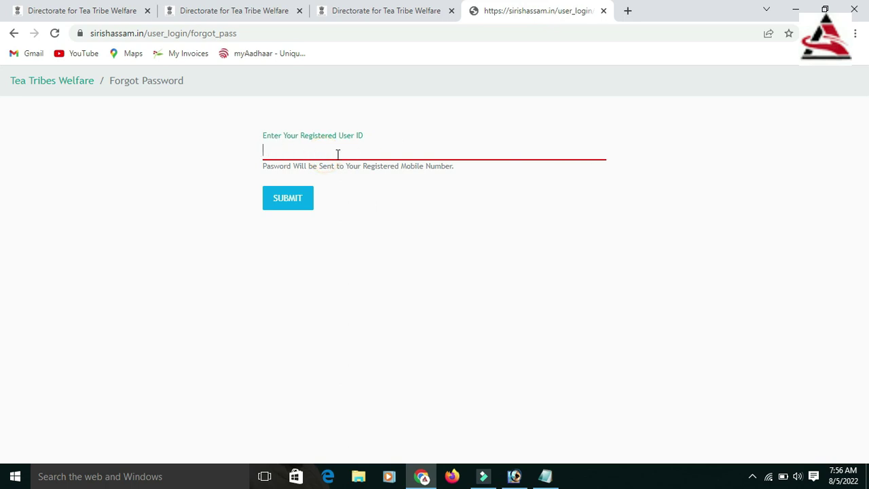
{"action": "type", "text": "700"}
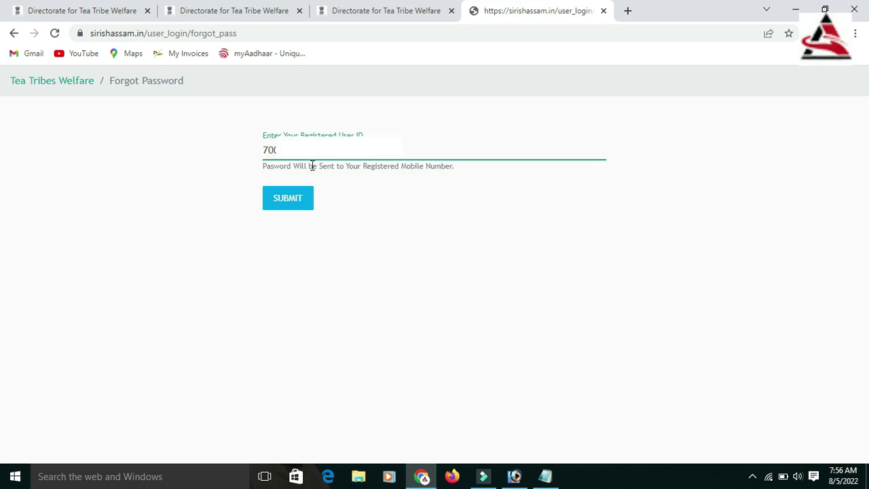
{"action": "left_click", "coordinate": [281, 199]}
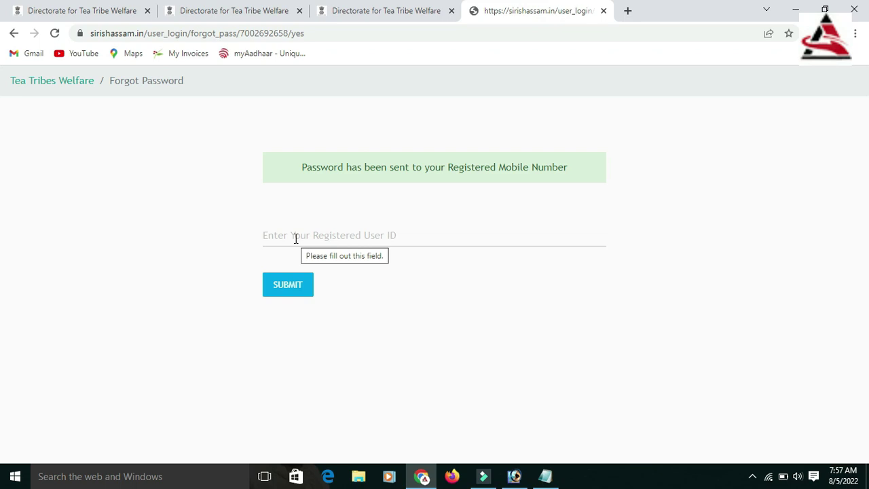
{"action": "left_click", "coordinate": [344, 235]}
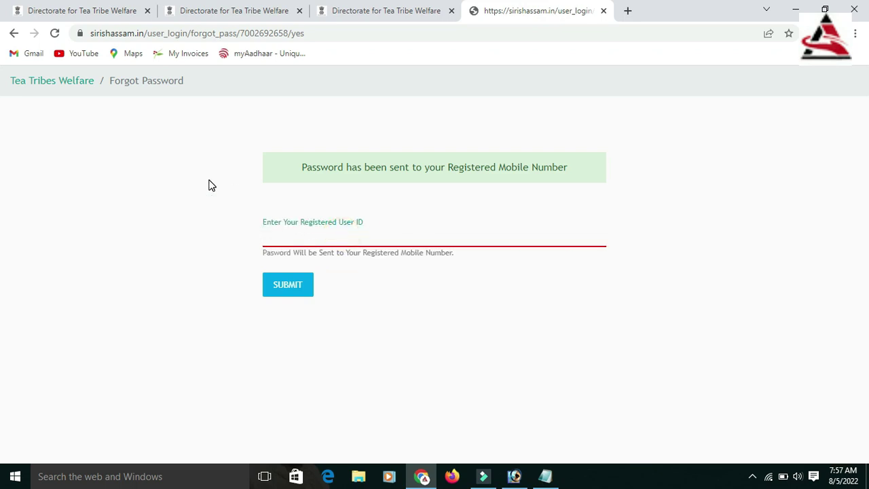
{"action": "left_click", "coordinate": [313, 251]}
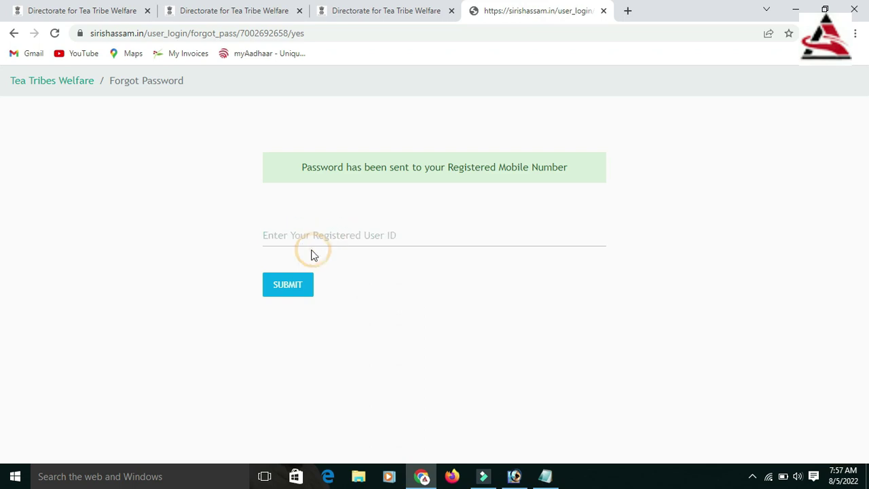
{"action": "left_click", "coordinate": [12, 34]}
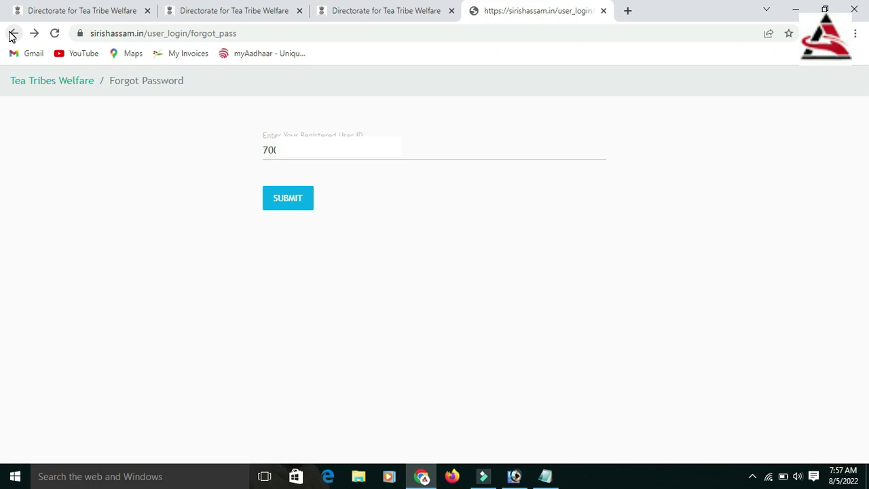
Step: Return to the login page, autofill the saved applicant Login ID and password, and log in
{"action": "left_click", "coordinate": [13, 34]}
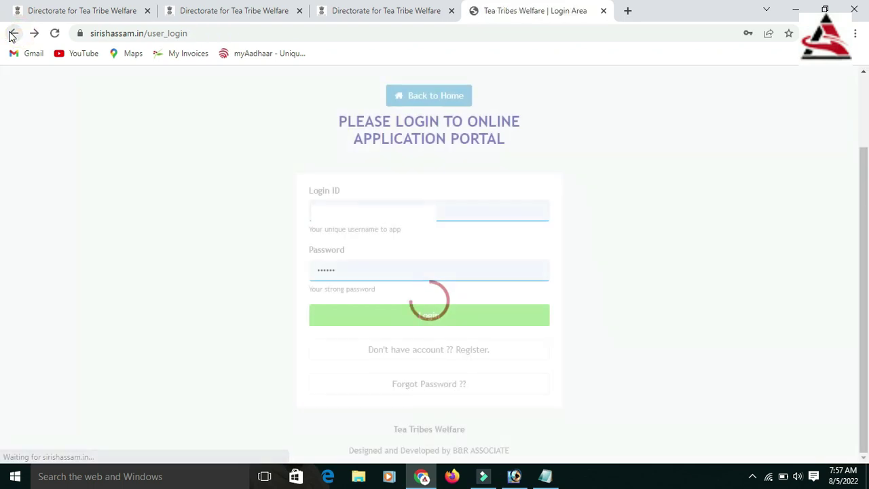
{"action": "left_click", "coordinate": [401, 208]}
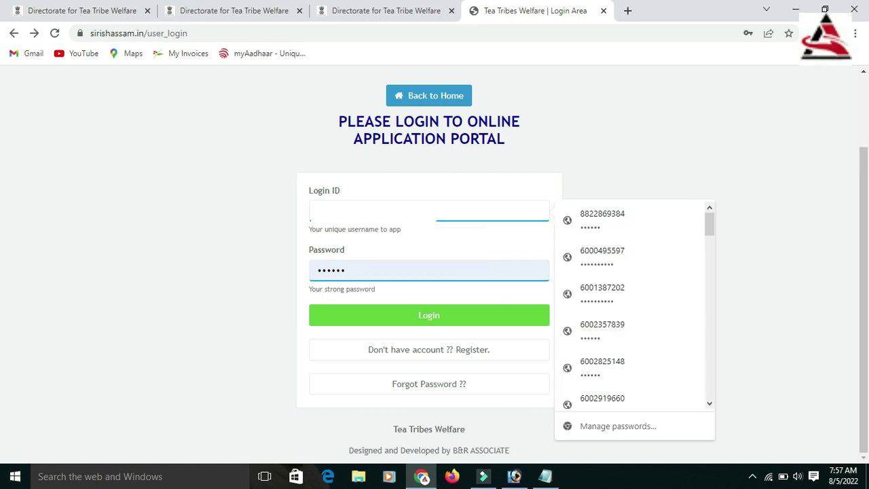
{"action": "type", "text": "7002"}
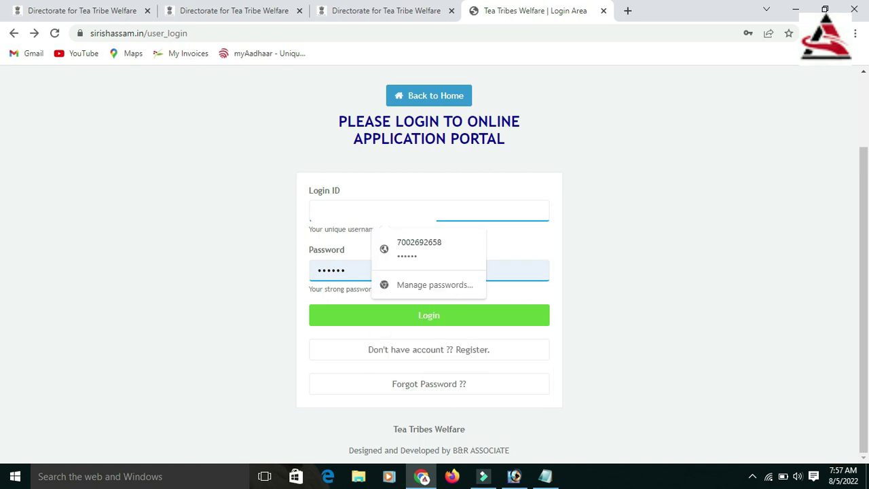
{"action": "left_click", "coordinate": [419, 248]}
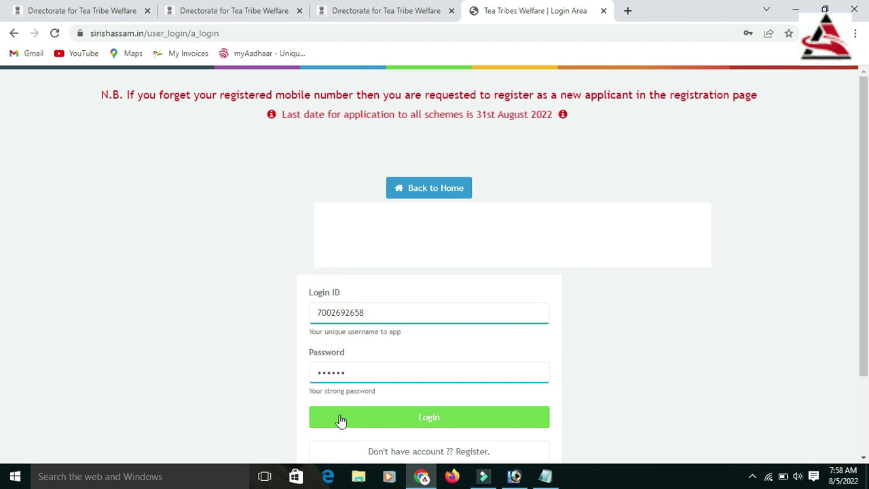
{"action": "left_click", "coordinate": [385, 420]}
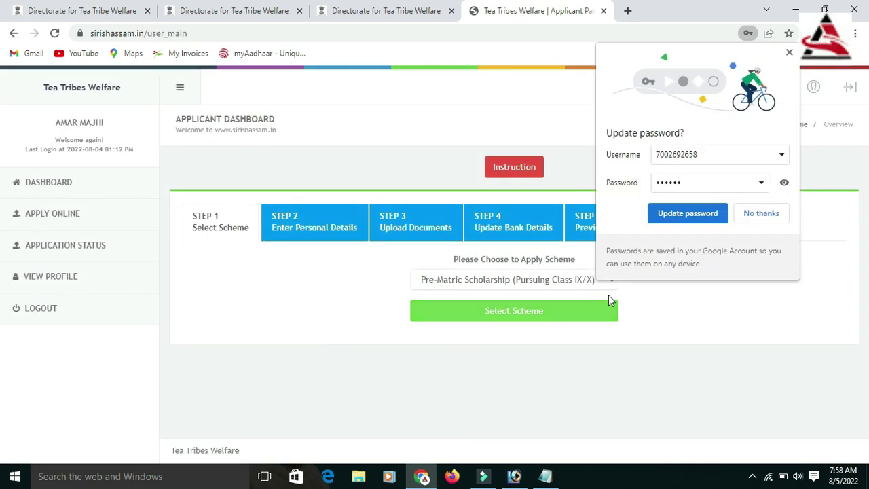
Step: Dismiss Chrome's update-password offer and choose Change Password from the user menu
{"action": "left_click", "coordinate": [608, 295]}
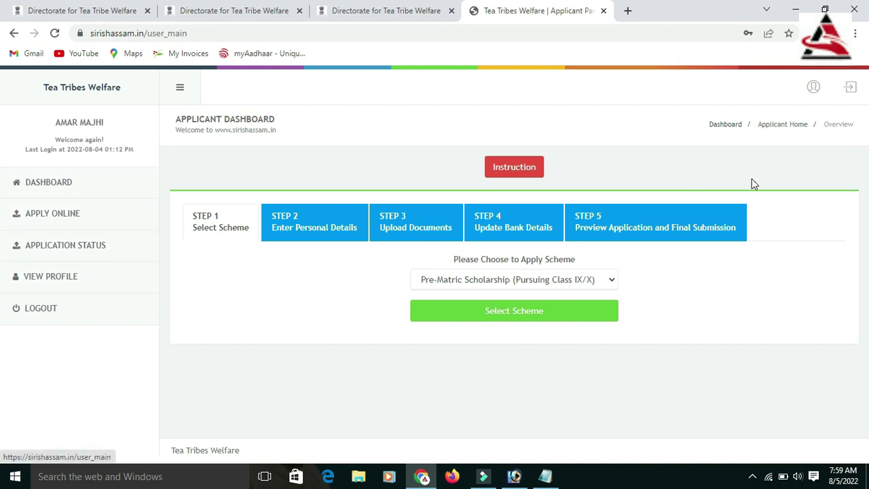
{"action": "left_click", "coordinate": [815, 91]}
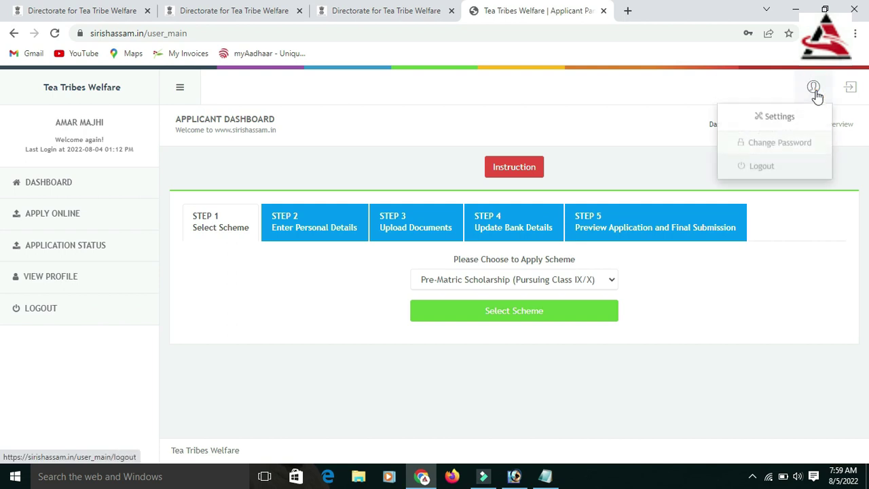
{"action": "left_click", "coordinate": [789, 147]}
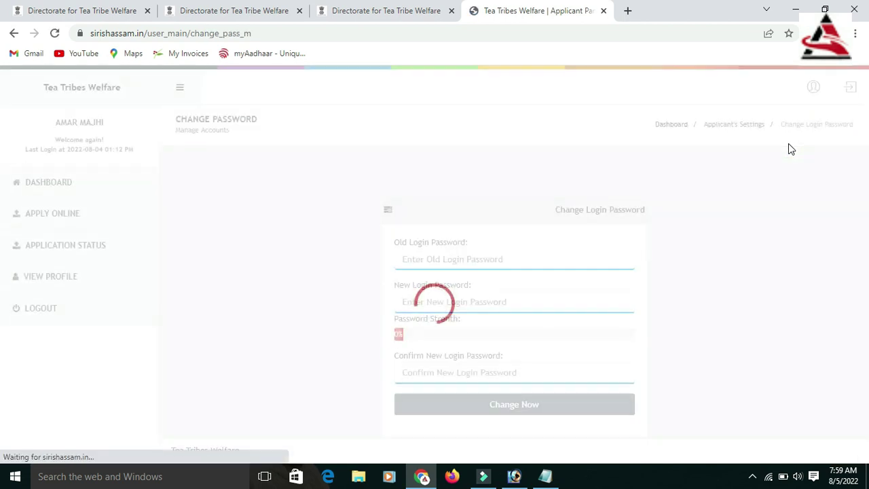
Step: Enter the old, new and confirm passwords and submit with Change Now. Close the success message, then log out via LOGOUT
{"action": "left_click", "coordinate": [423, 260]}
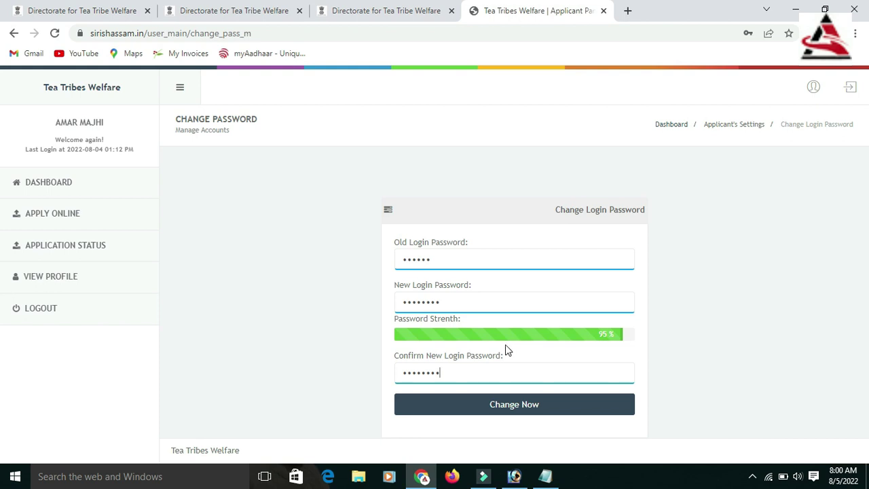
{"action": "left_click", "coordinate": [514, 410]}
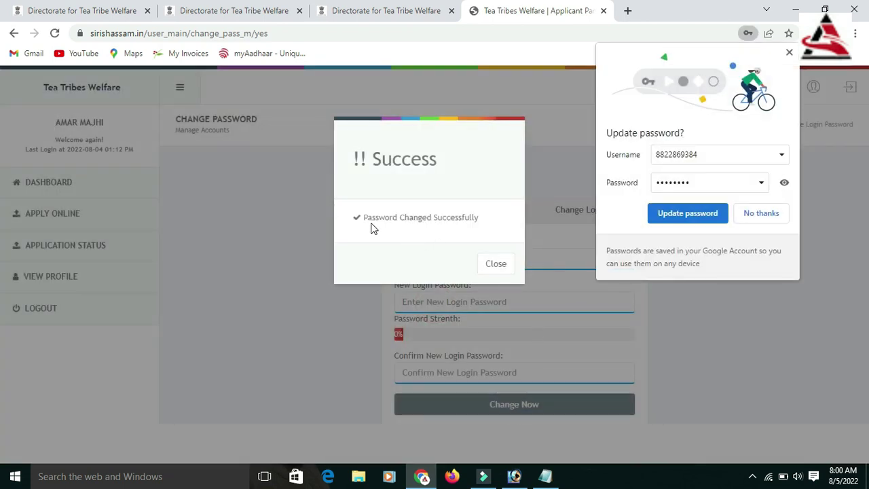
{"action": "left_click", "coordinate": [496, 263]}
{"action": "left_click", "coordinate": [45, 314]}
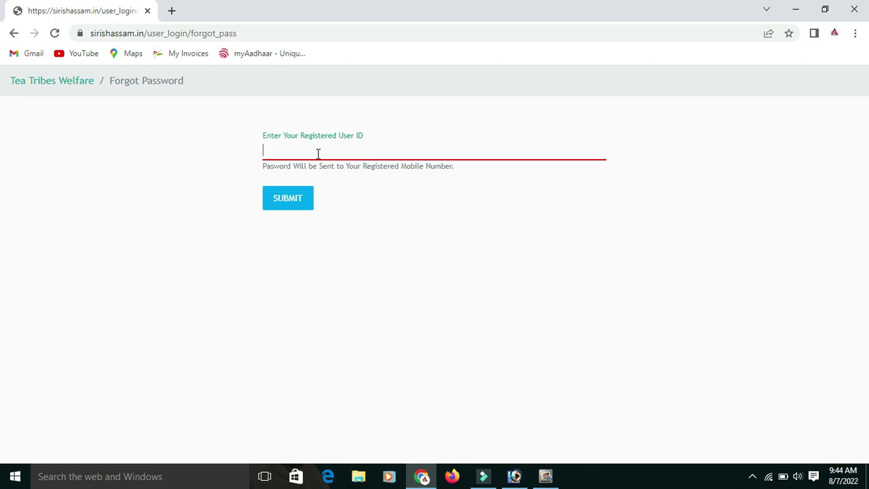
Step: Enter the other registered user ID on the Forgot Password page and submit the reset request
{"action": "type", "text": "936"}
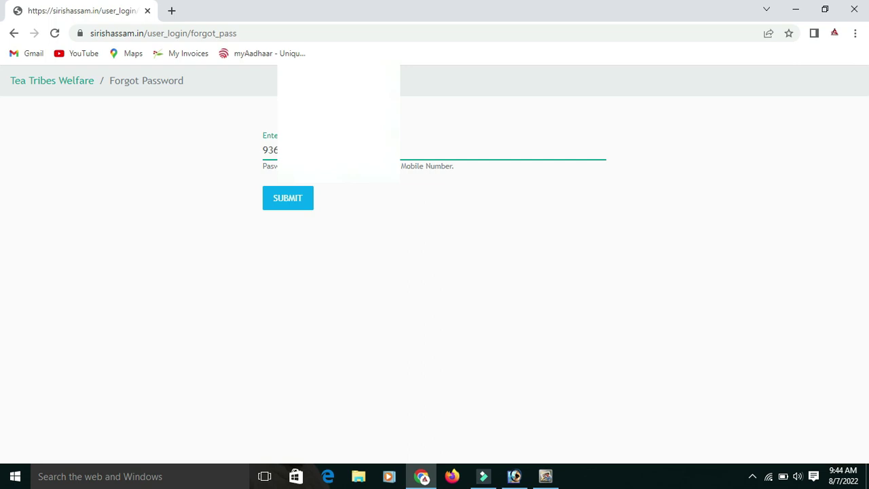
{"action": "left_click", "coordinate": [285, 204]}
{"action": "left_click", "coordinate": [285, 205]}
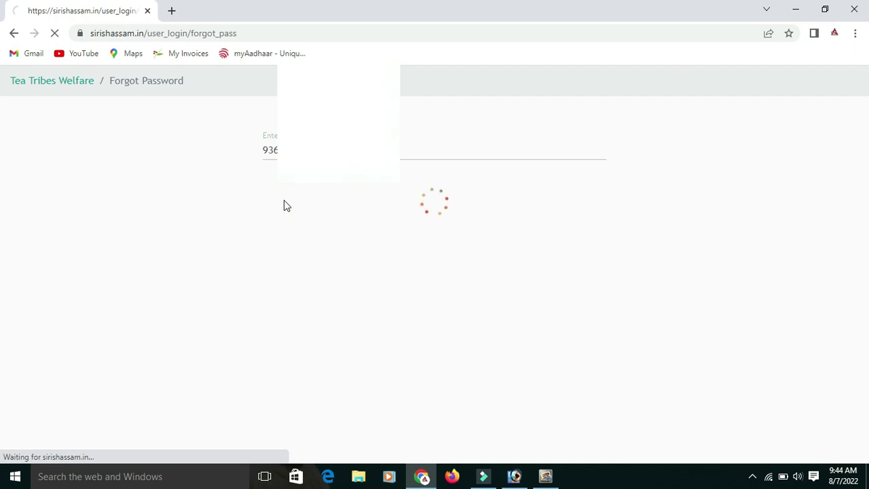